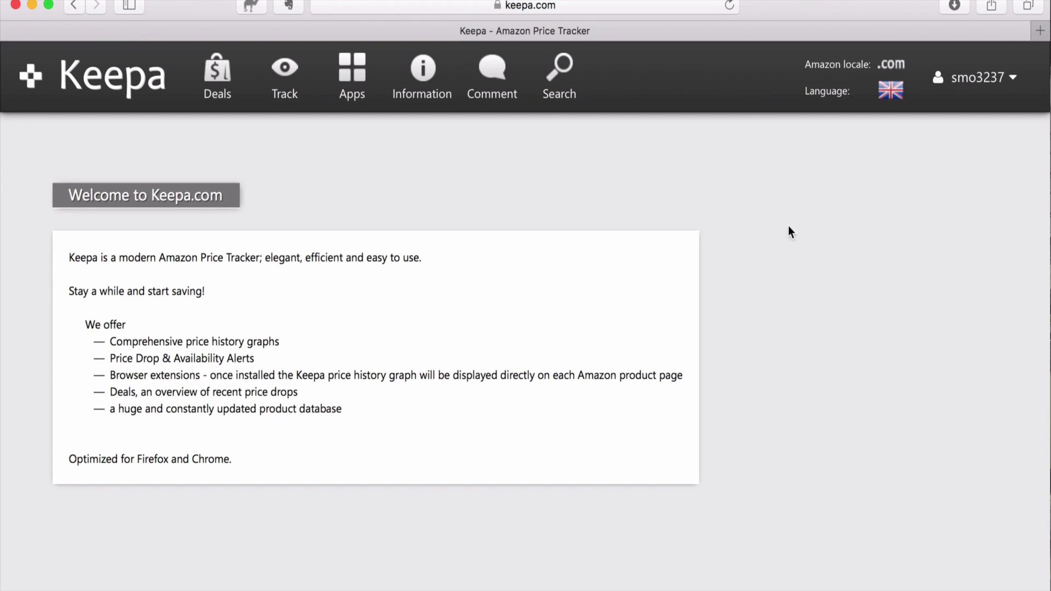
Step: Check the locale options, keep .com and English, and bring up the empty product search box
{"action": "left_click", "coordinate": [891, 66]}
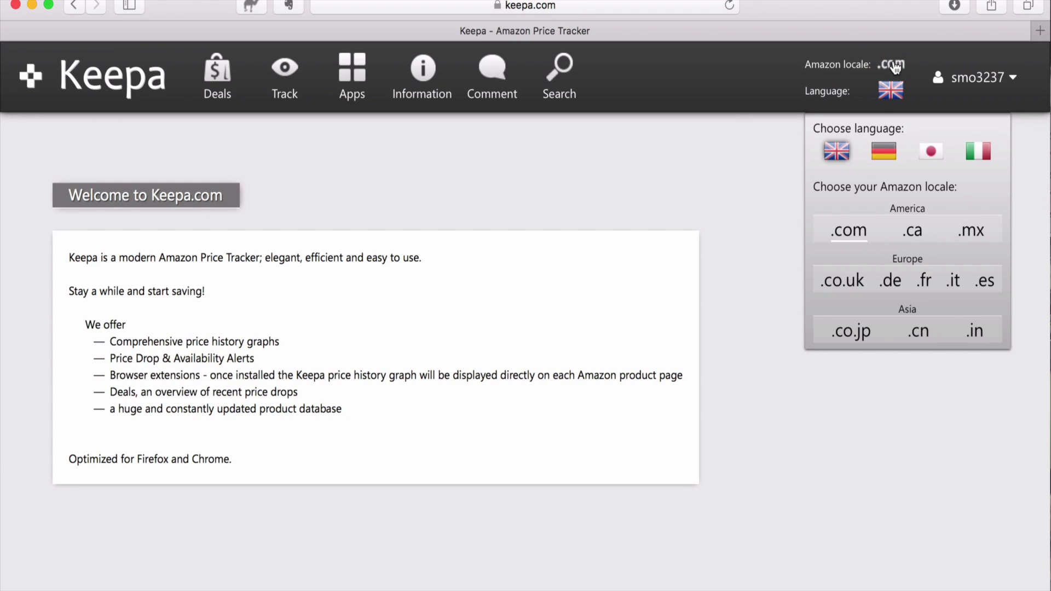
{"action": "left_click", "coordinate": [539, 211]}
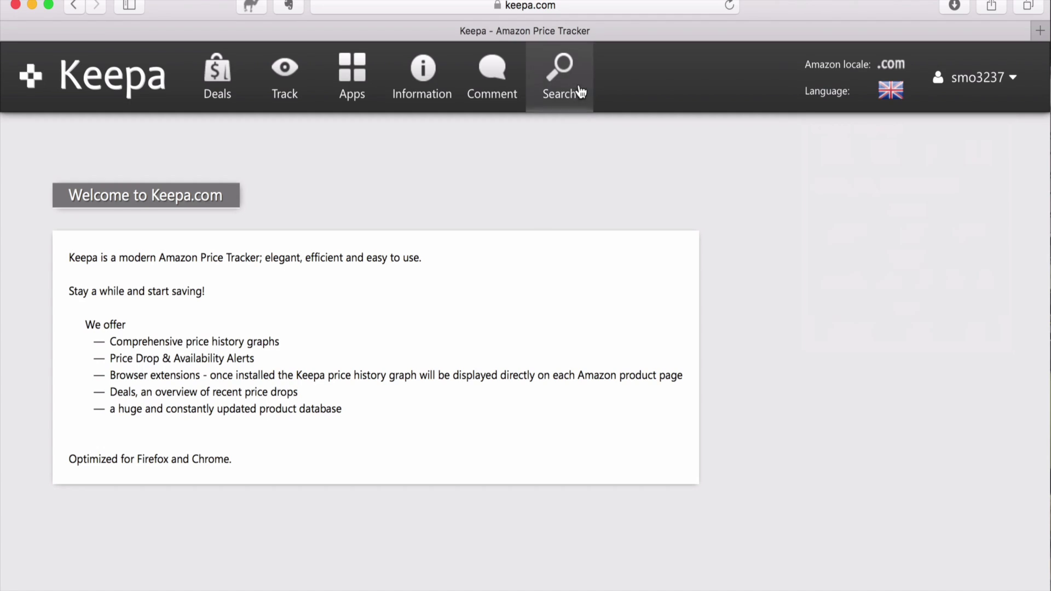
{"action": "left_click", "coordinate": [564, 65]}
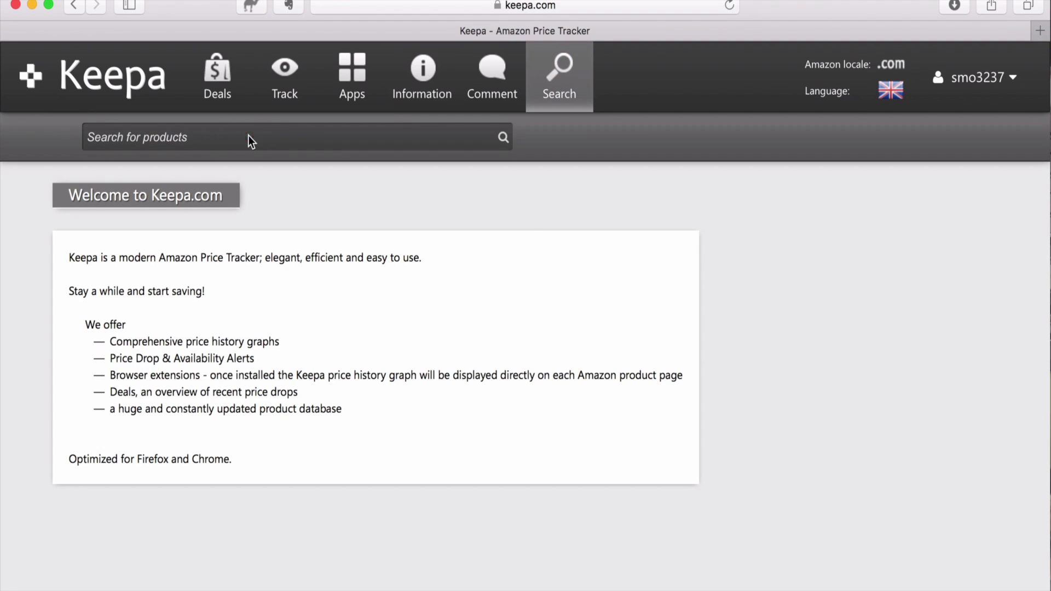
Step: Search for 'paw patrol plane patroller' and open the Air Patroller Plane result
{"action": "type", "text": "paw"}
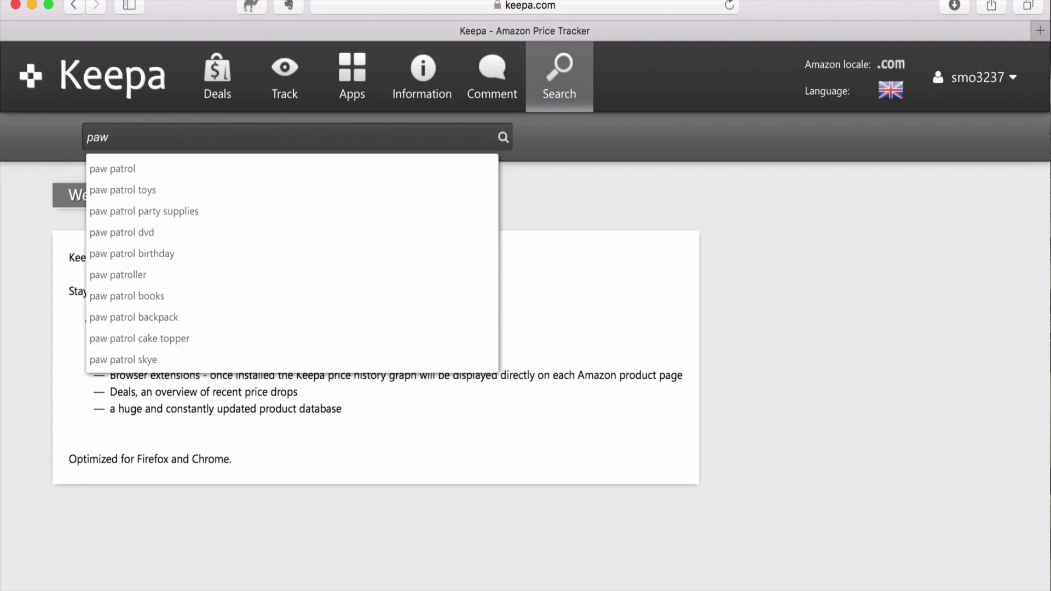
{"action": "type", "text": " patrol"}
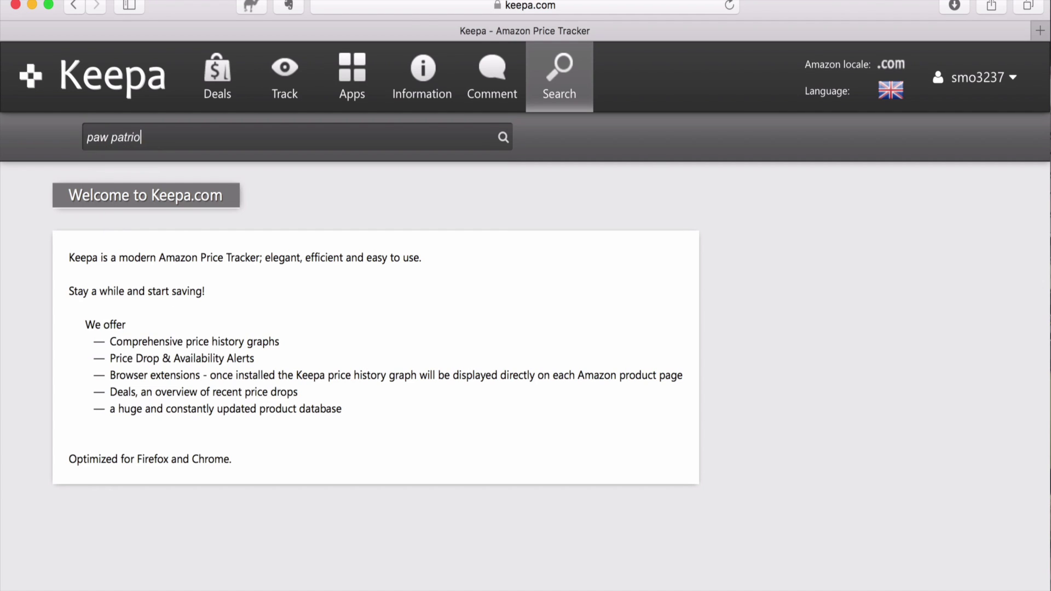
{"action": "key", "text": "BackSpace"}
{"action": "key", "text": "BackSpace"}
{"action": "type", "text": "oll"}
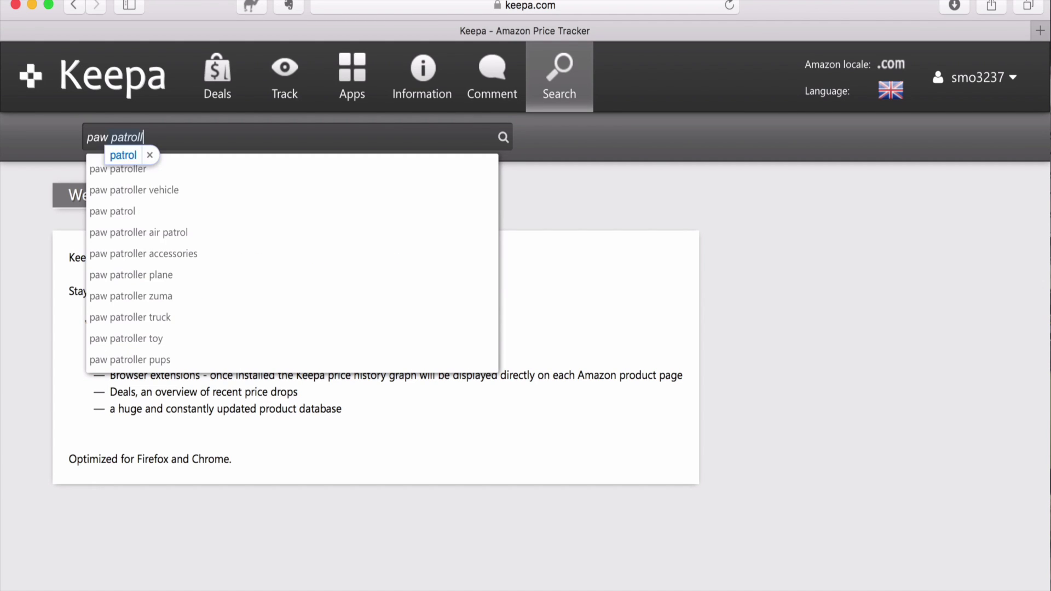
{"action": "key", "text": "BackSpace"}
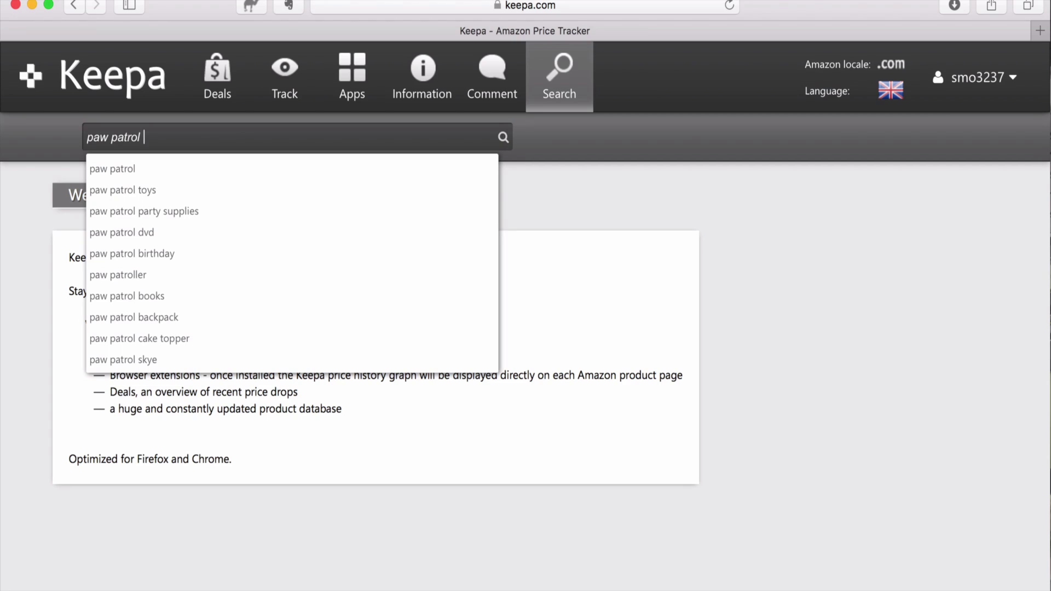
{"action": "type", "text": "plan"}
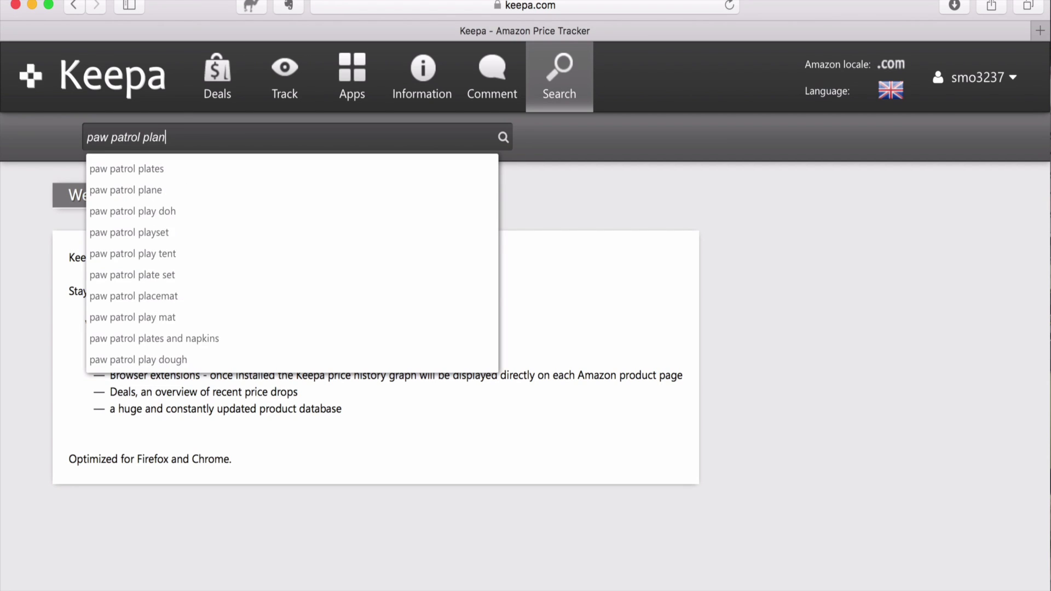
{"action": "type", "text": "e patroller"}
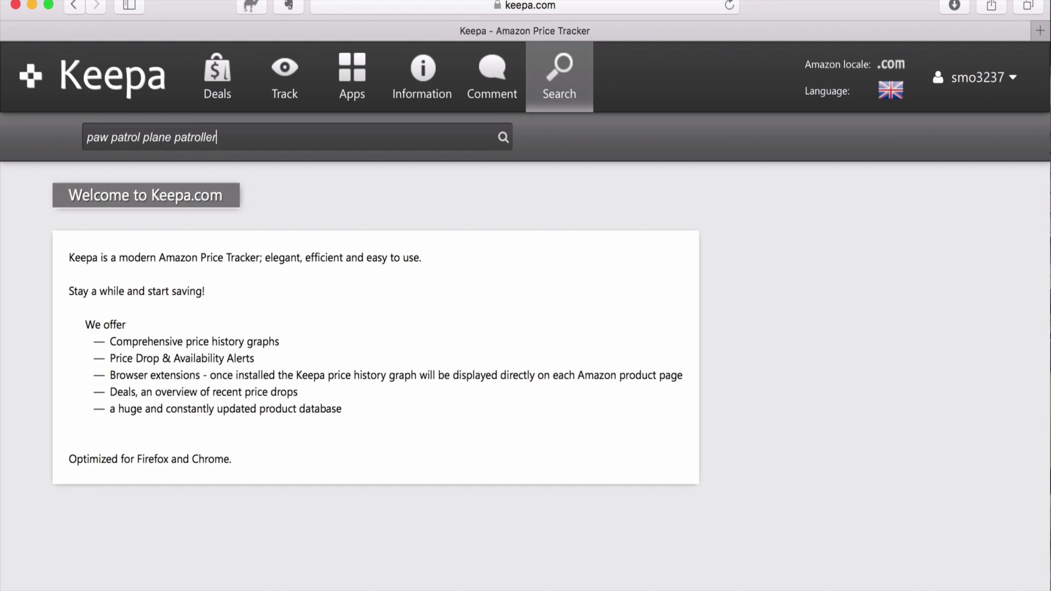
{"action": "key", "text": "Return"}
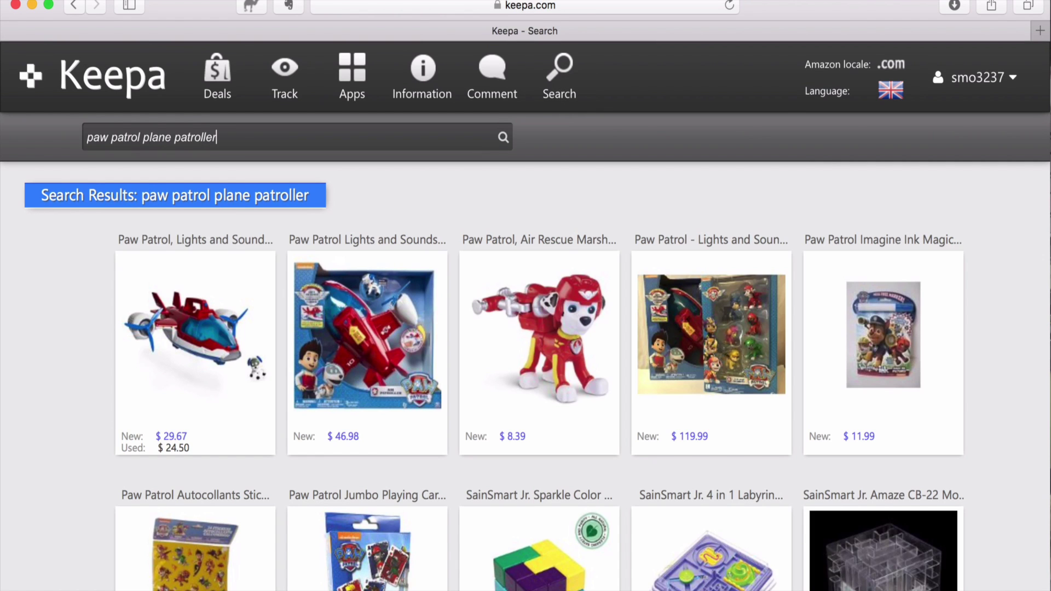
{"action": "left_click", "coordinate": [198, 339]}
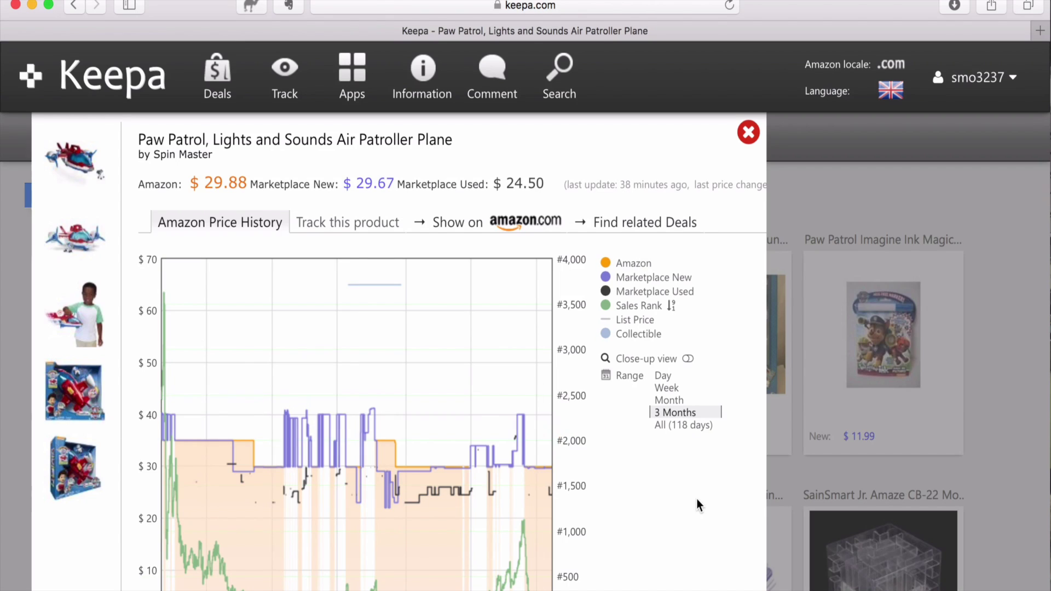
Step: Scroll down to the Amazon Price History chart and hide the Amazon price line
{"action": "scroll", "coordinate": [696, 498], "scroll_direction": "down", "scroll_amount": 2}
{"action": "scroll", "coordinate": [696, 498], "scroll_direction": "down", "scroll_amount": 3}
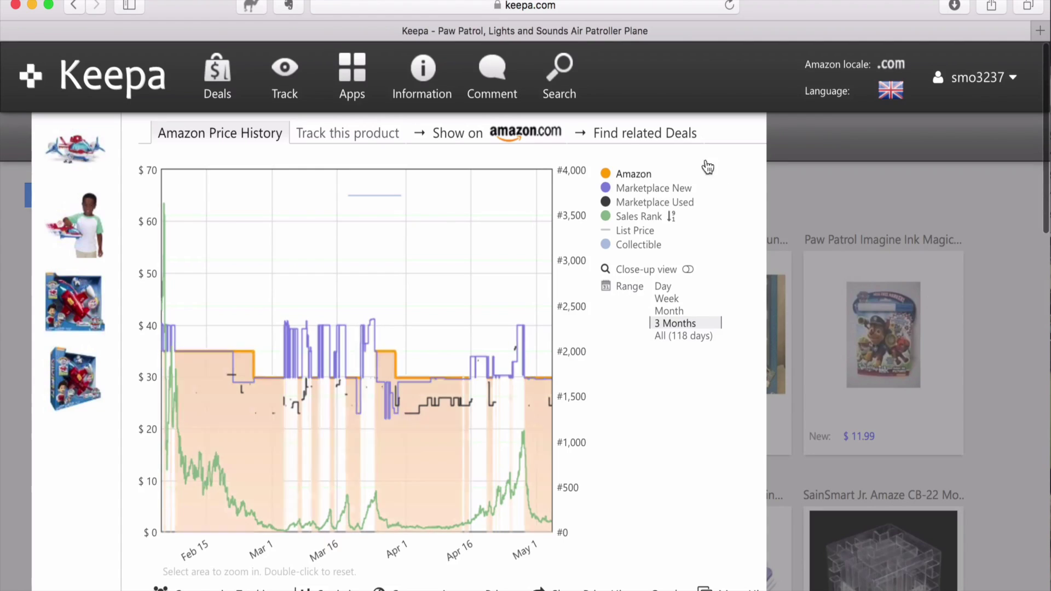
{"action": "left_click", "coordinate": [606, 176]}
{"action": "left_click", "coordinate": [605, 189]}
{"action": "left_click", "coordinate": [605, 202]}
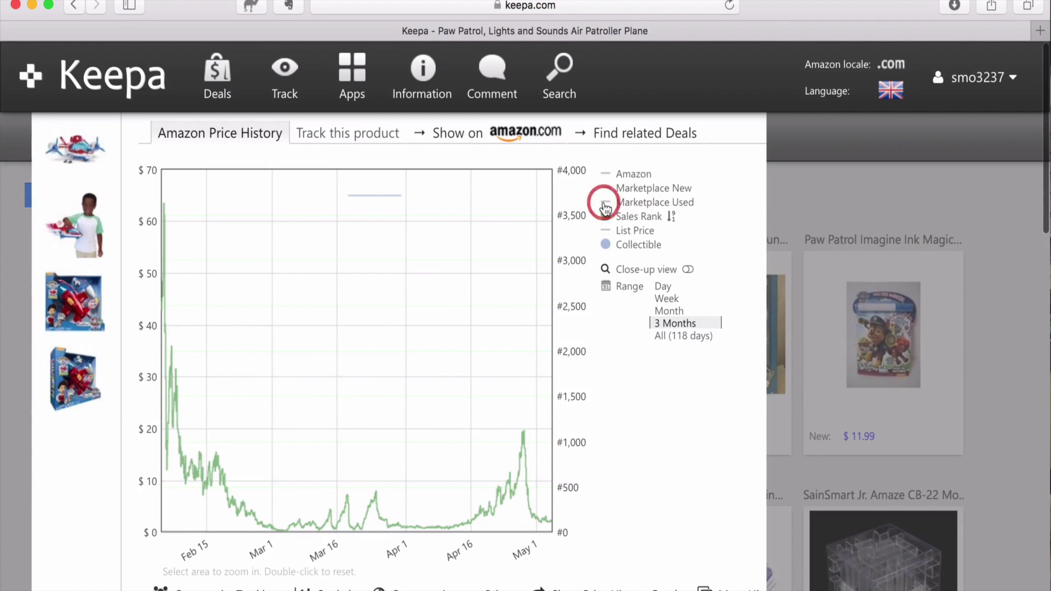
{"action": "left_click", "coordinate": [606, 216]}
{"action": "left_click", "coordinate": [606, 257]}
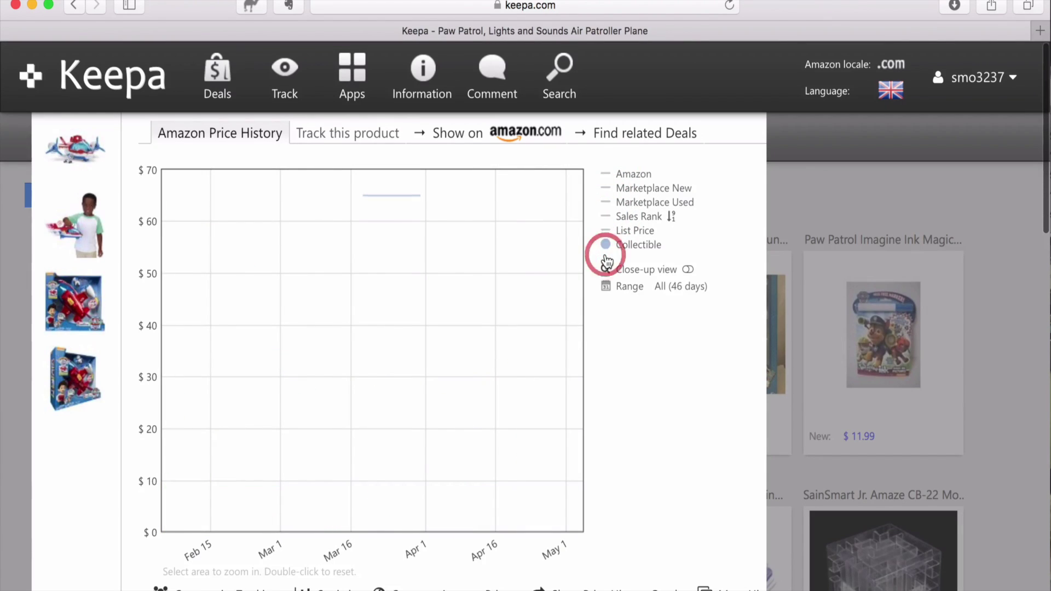
{"action": "left_click", "coordinate": [606, 245]}
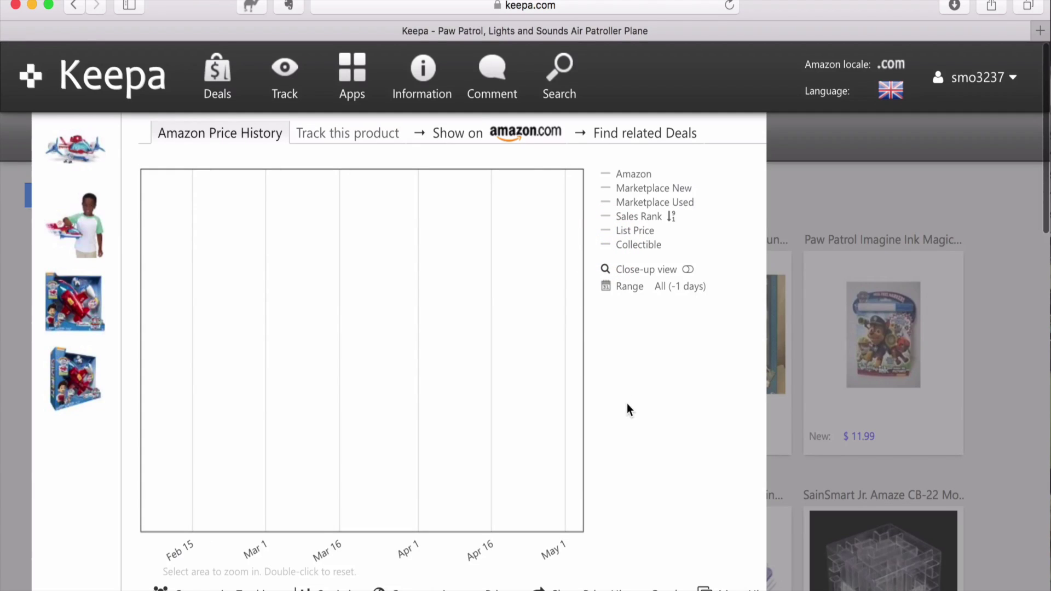
{"action": "left_click", "coordinate": [633, 175]}
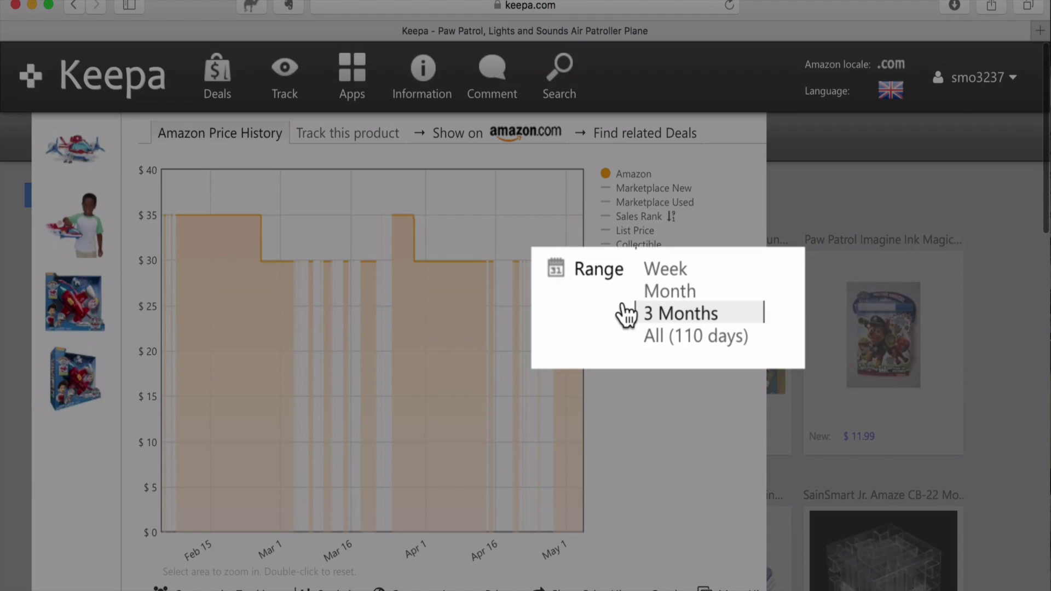
{"action": "left_click", "coordinate": [665, 292]}
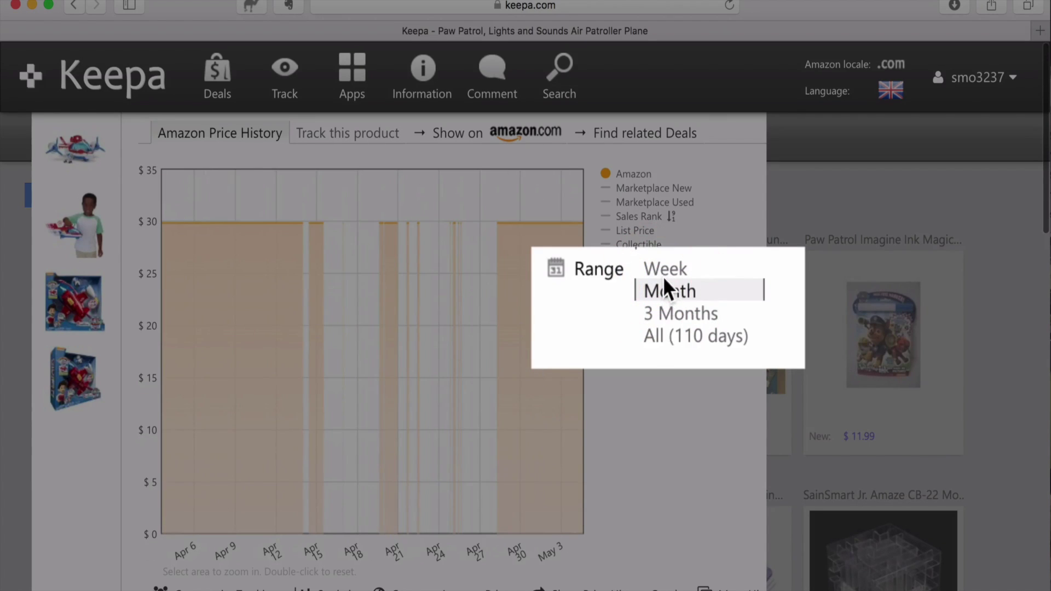
{"action": "left_click", "coordinate": [666, 270]}
{"action": "left_click", "coordinate": [666, 313]}
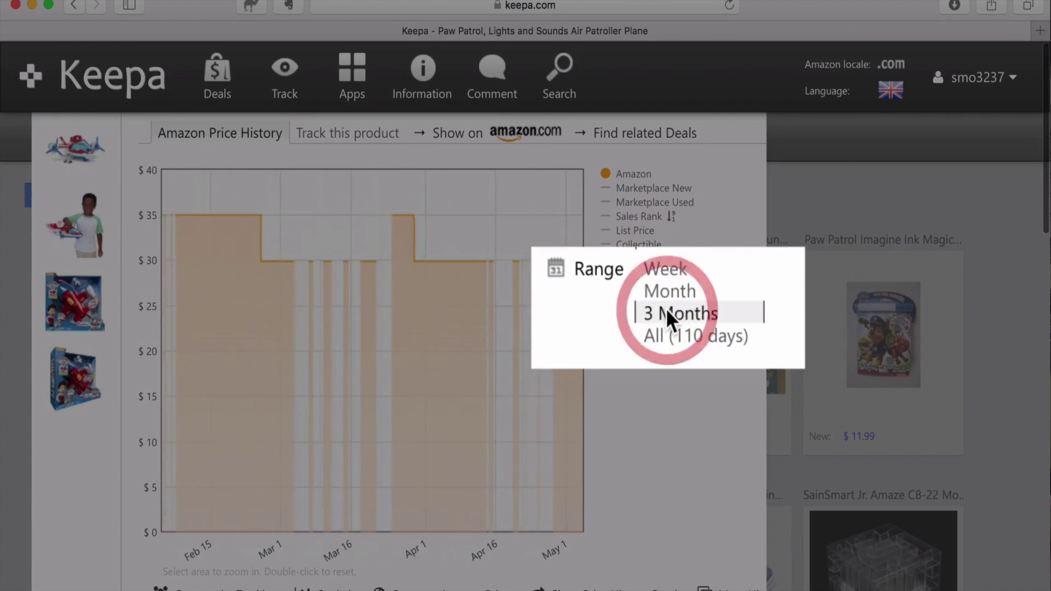
{"action": "left_click", "coordinate": [667, 333]}
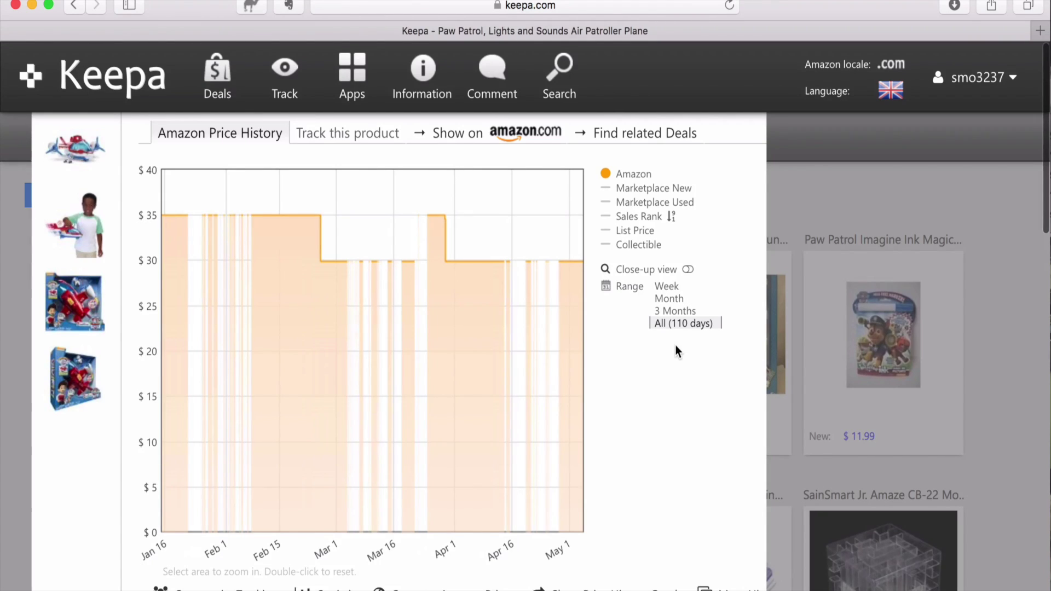
{"action": "left_click", "coordinate": [668, 310]}
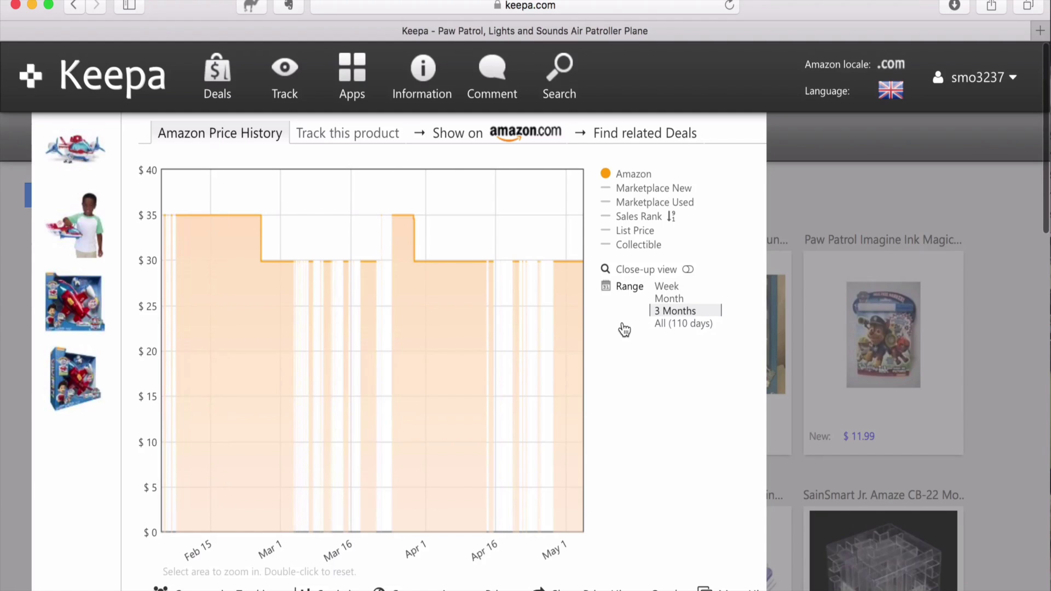
{"action": "mouse_move", "coordinate": [571, 253]}
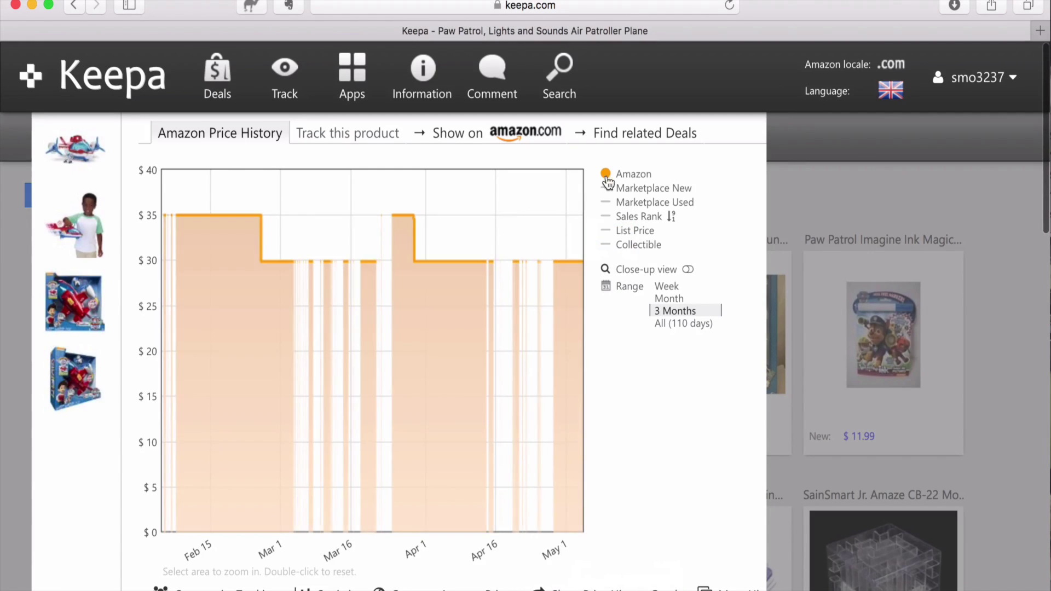
Step: Swap the chart from the Amazon price line to the Marketplace New price line
{"action": "left_click", "coordinate": [605, 175]}
{"action": "left_click", "coordinate": [605, 189]}
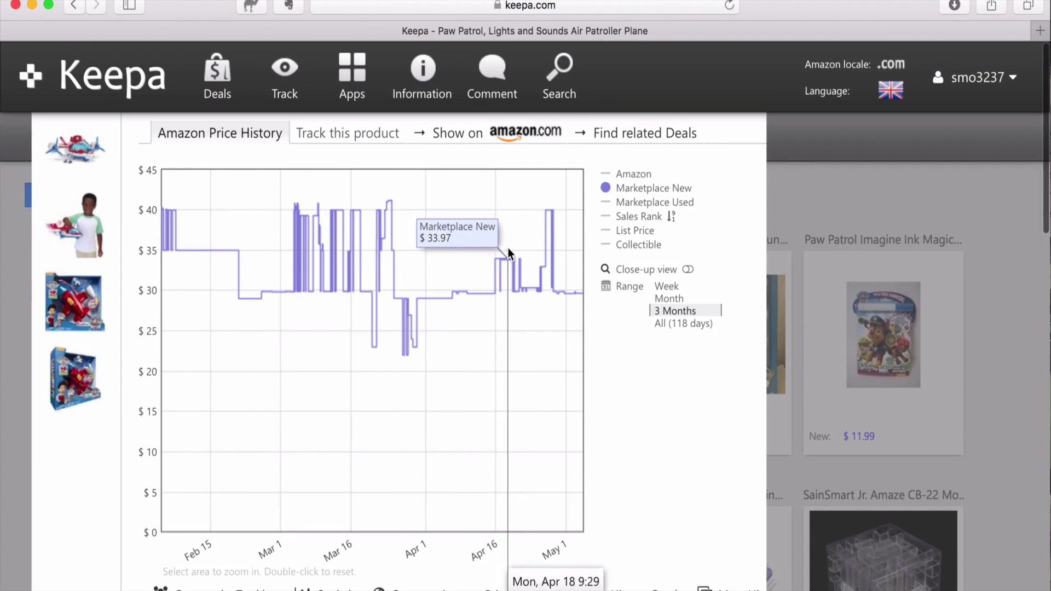
Step: Toggle Marketplace Used and New off, leaving only the Sales Rank line plotted
{"action": "left_click", "coordinate": [605, 202]}
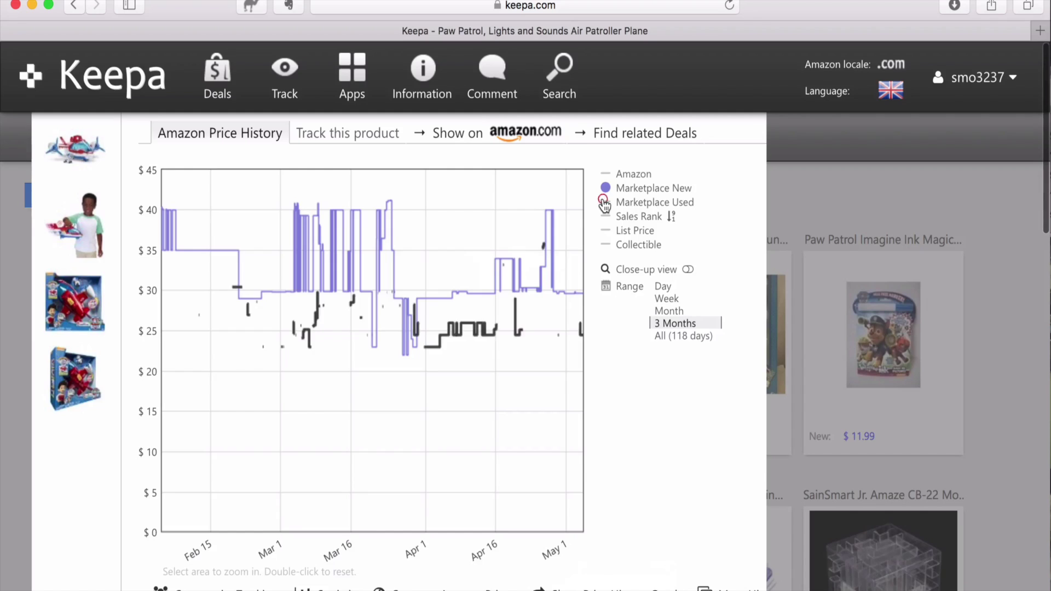
{"action": "left_click", "coordinate": [608, 189]}
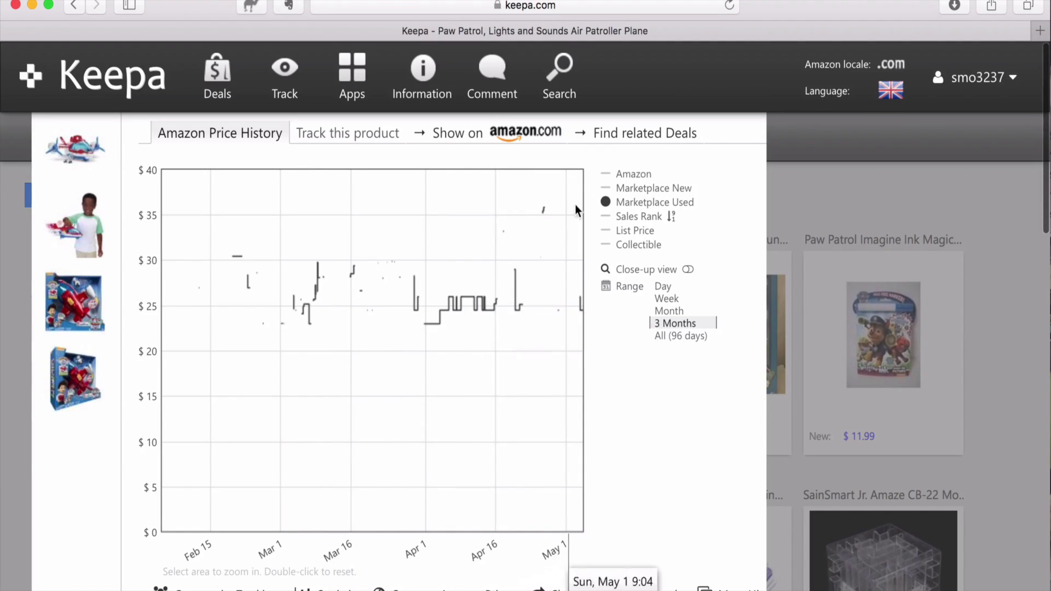
{"action": "left_click", "coordinate": [604, 207]}
{"action": "left_click", "coordinate": [605, 216]}
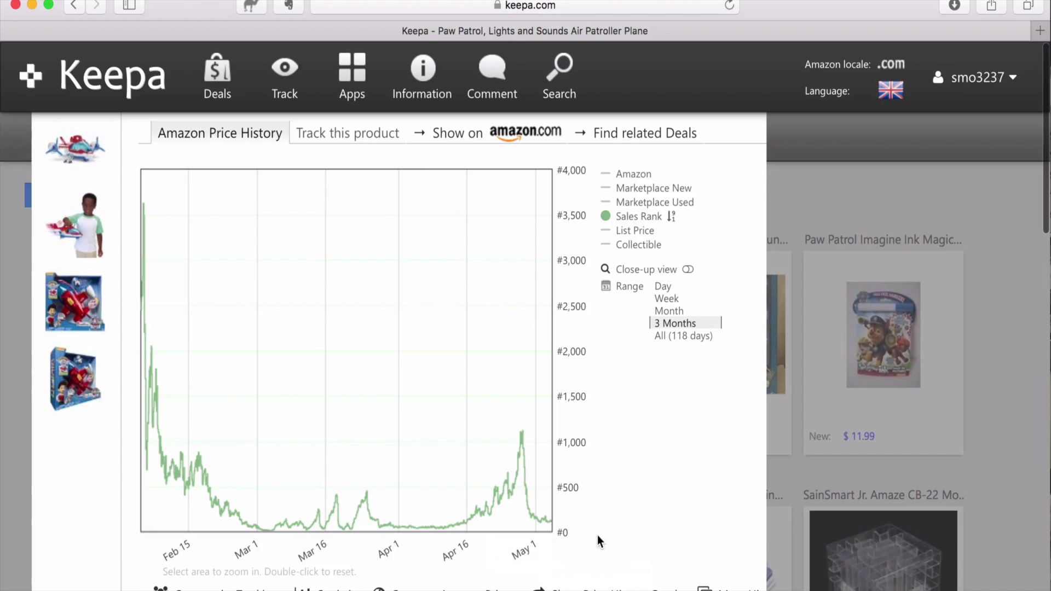
{"action": "left_click", "coordinate": [663, 312]}
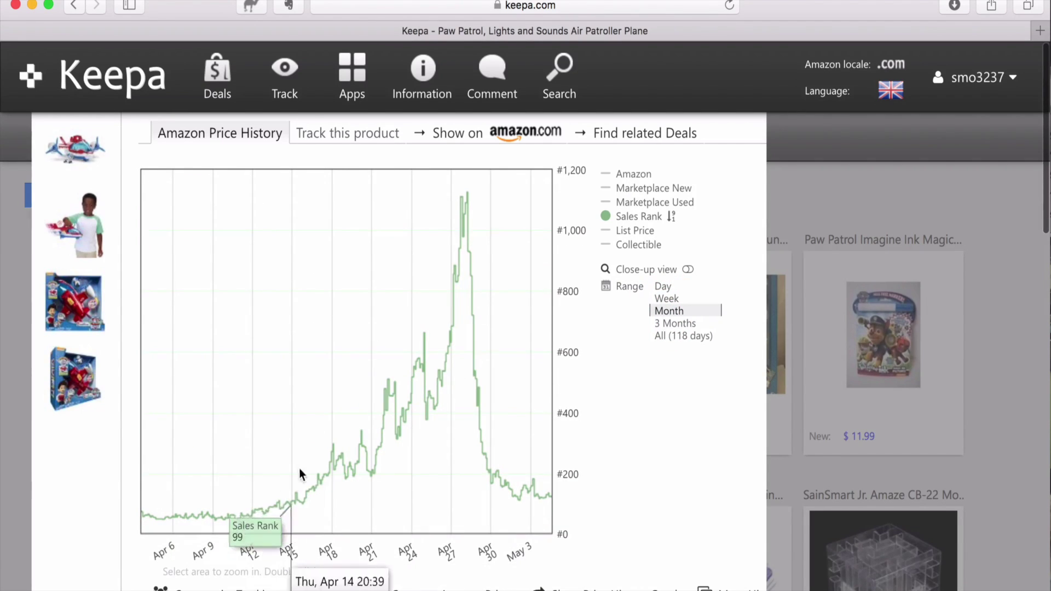
{"action": "left_click", "coordinate": [673, 323]}
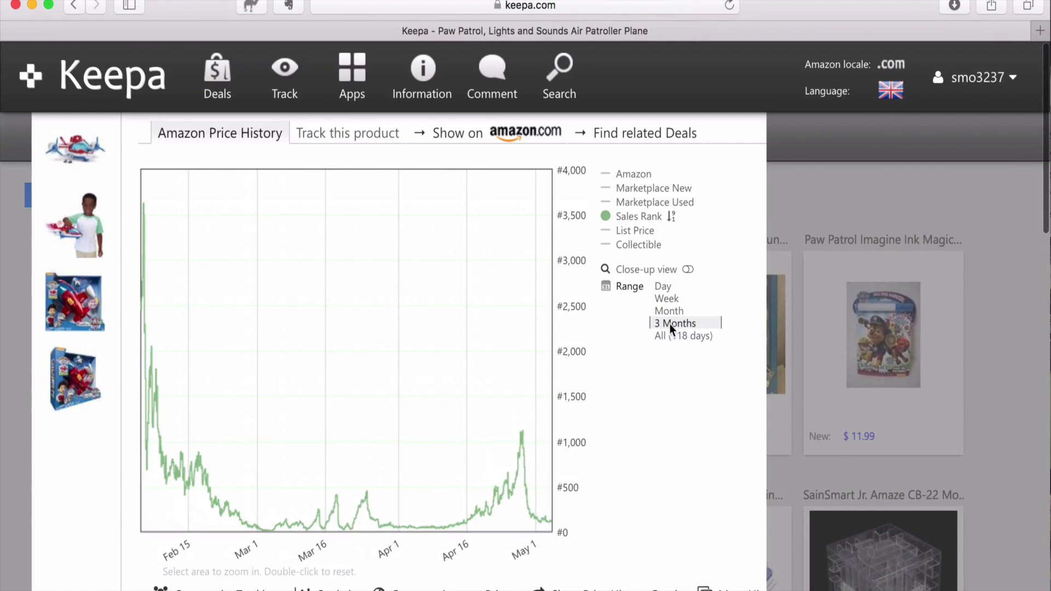
{"action": "left_click", "coordinate": [671, 335]}
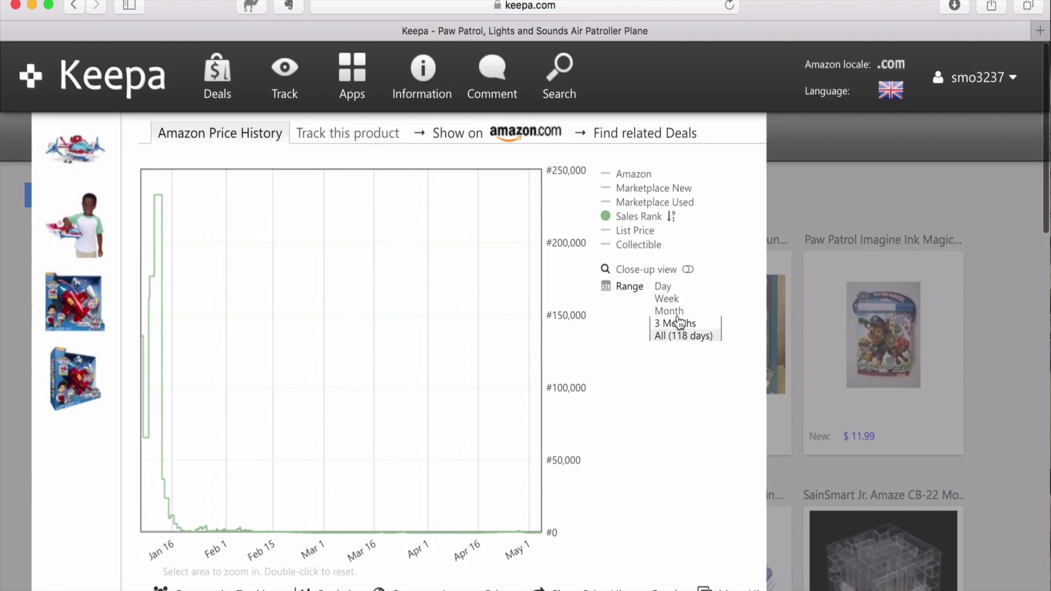
{"action": "left_click", "coordinate": [676, 324]}
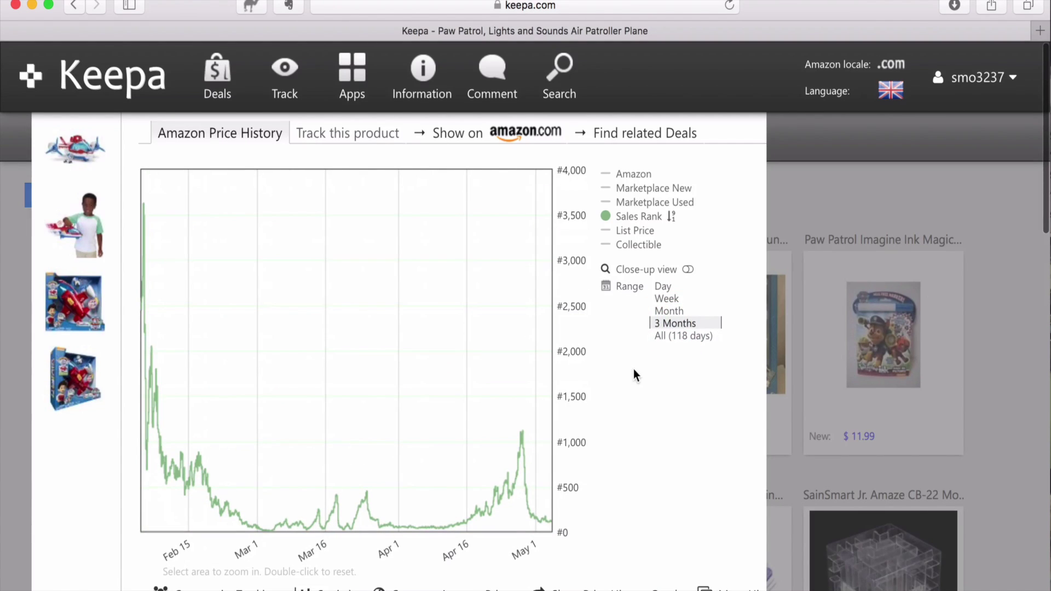
Step: Turn the Marketplace Used, Marketplace New and Amazon price lines back on beside Sales Rank
{"action": "left_click", "coordinate": [604, 206]}
{"action": "left_click", "coordinate": [607, 186]}
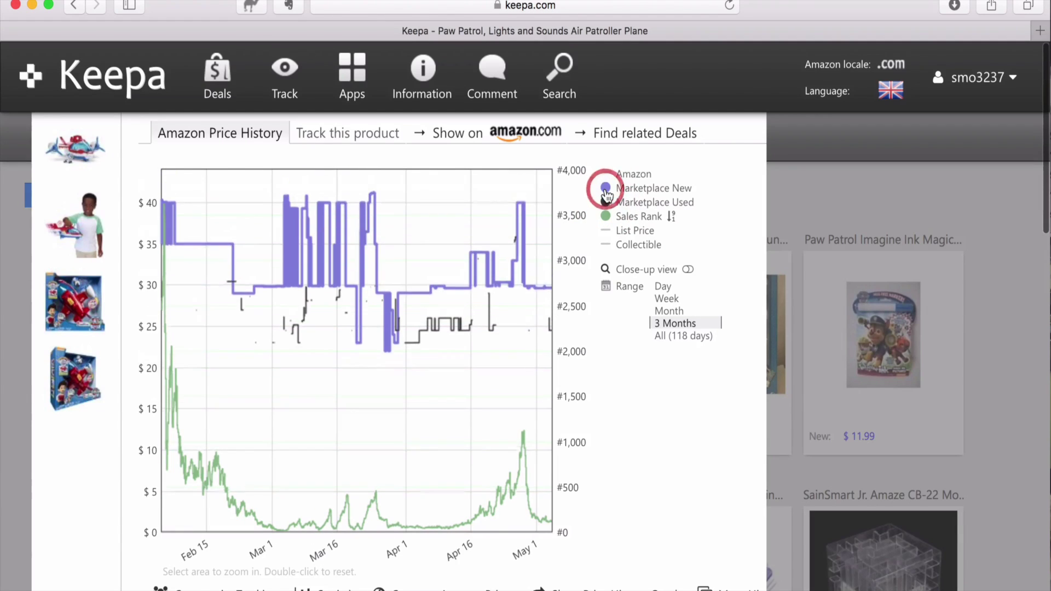
{"action": "left_click", "coordinate": [605, 174]}
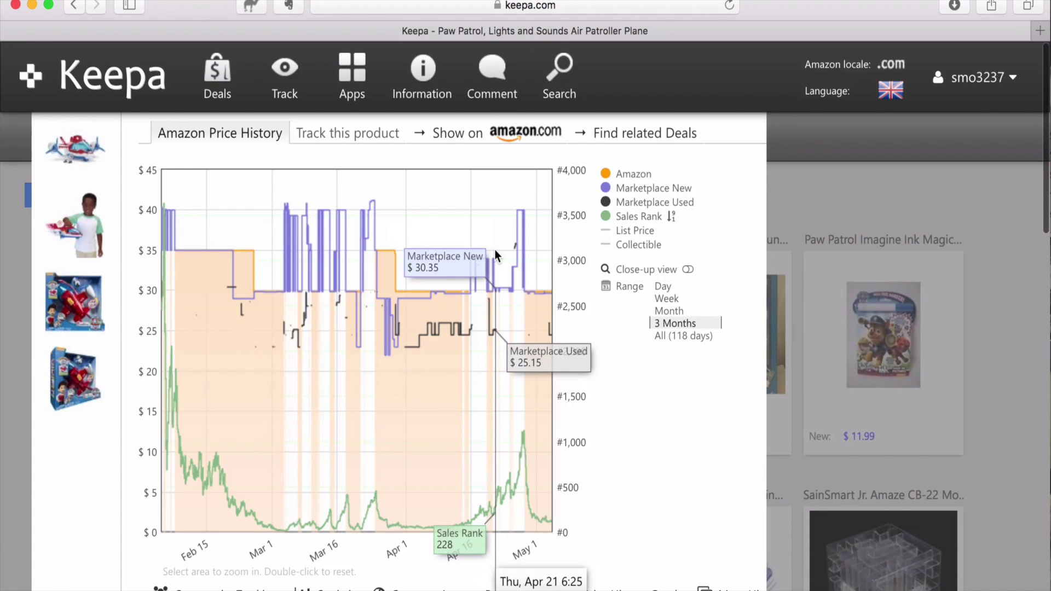
{"action": "scroll", "coordinate": [615, 388], "scroll_direction": "down", "scroll_amount": 1}
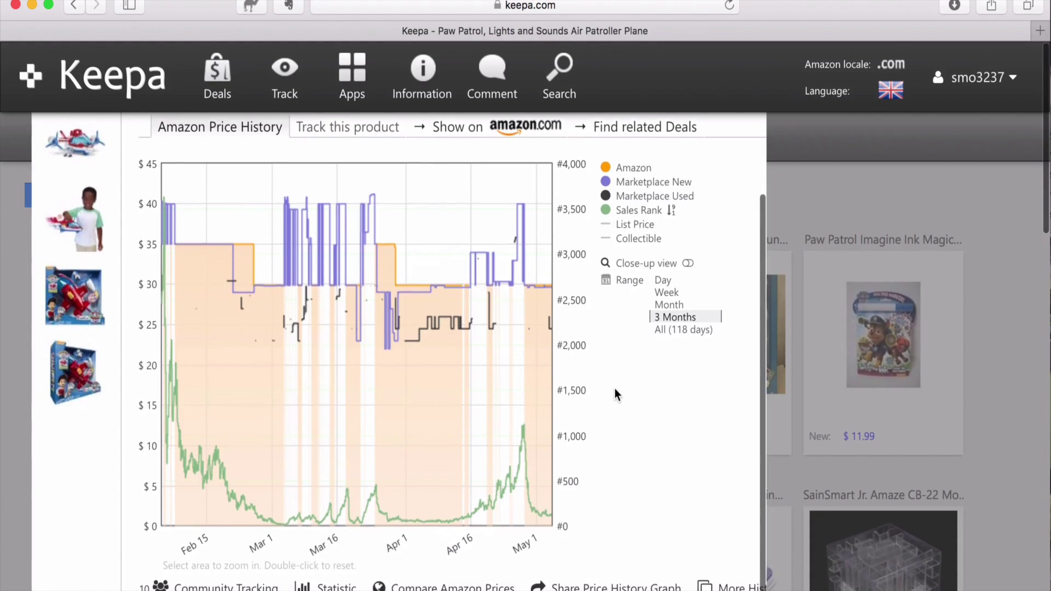
{"action": "scroll", "coordinate": [615, 389], "scroll_direction": "up", "scroll_amount": 1}
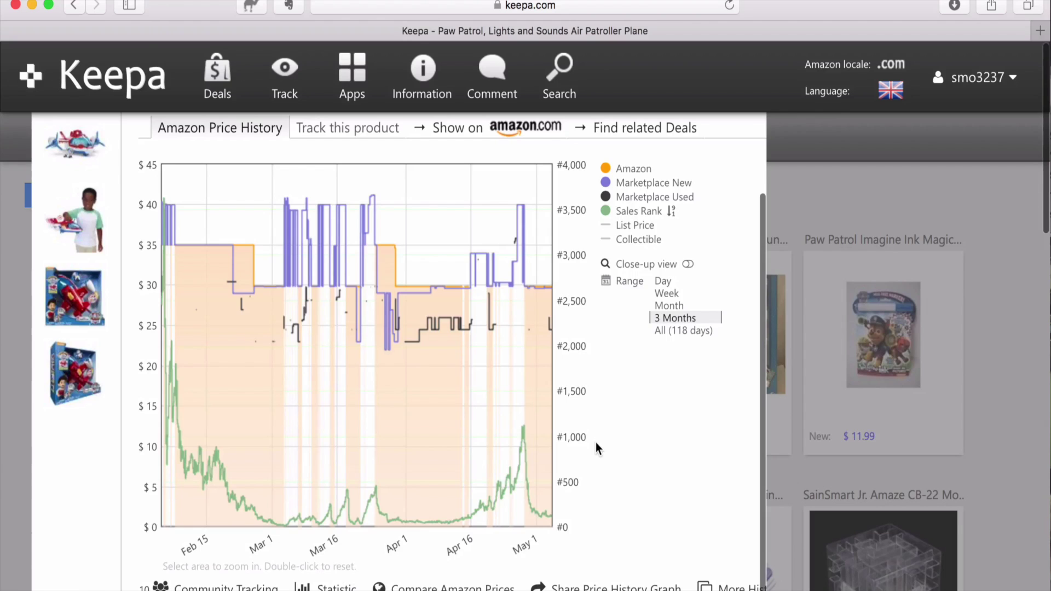
{"action": "mouse_move", "coordinate": [219, 587]}
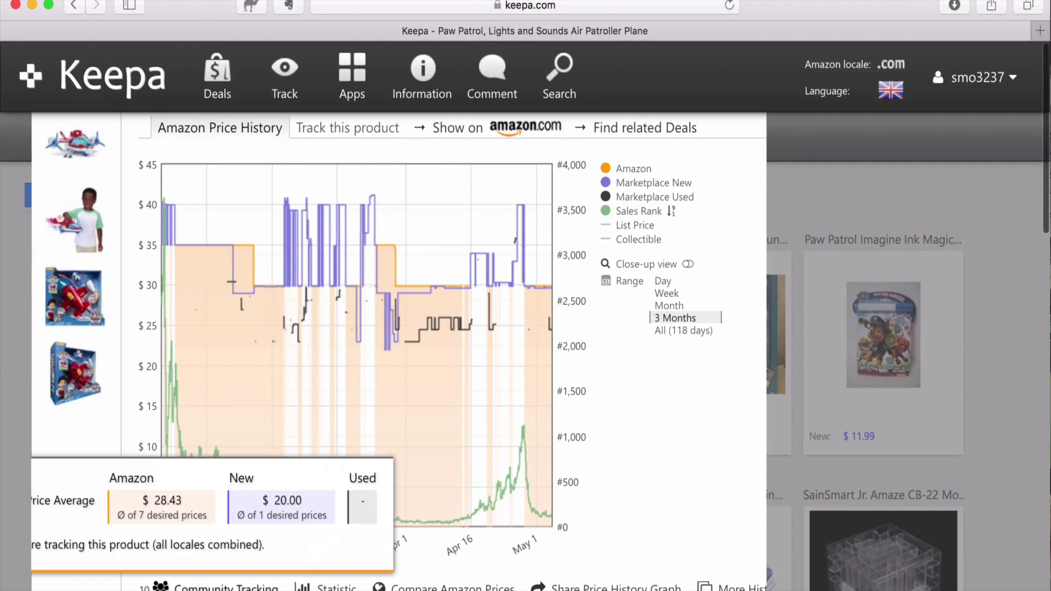
{"action": "mouse_move", "coordinate": [329, 587]}
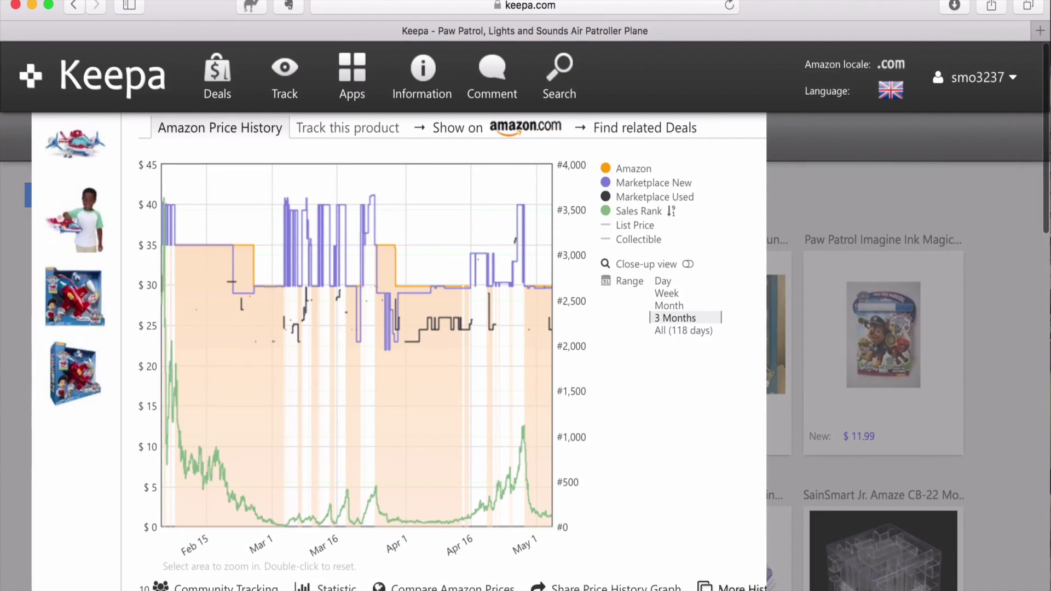
Step: Expand More Historical Data and scroll down to the New and Used offer count graph
{"action": "left_click", "coordinate": [721, 588]}
{"action": "scroll", "coordinate": [706, 516], "scroll_direction": "down", "scroll_amount": 3}
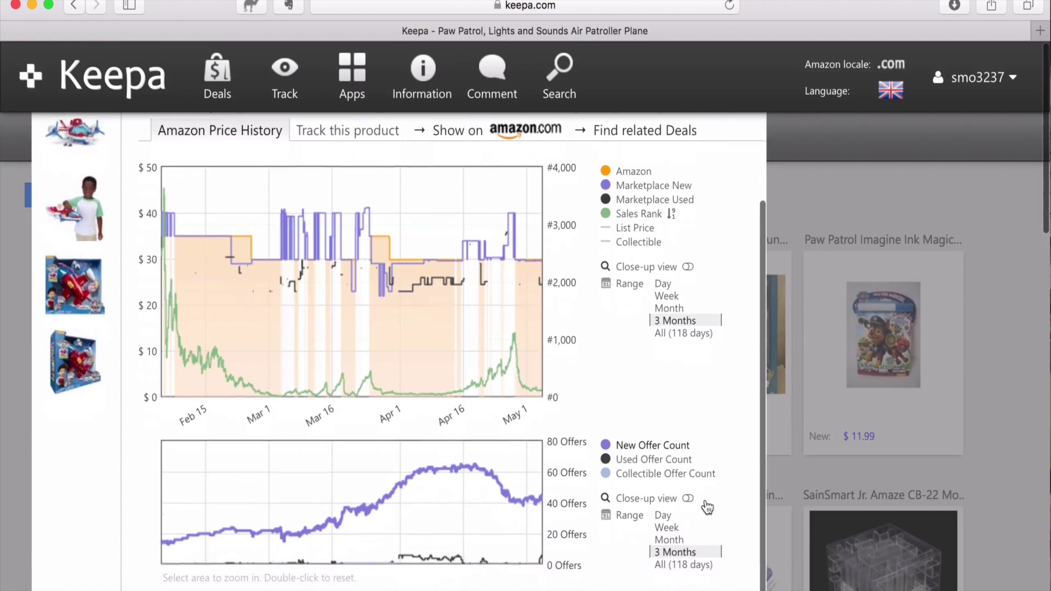
{"action": "mouse_move", "coordinate": [528, 492]}
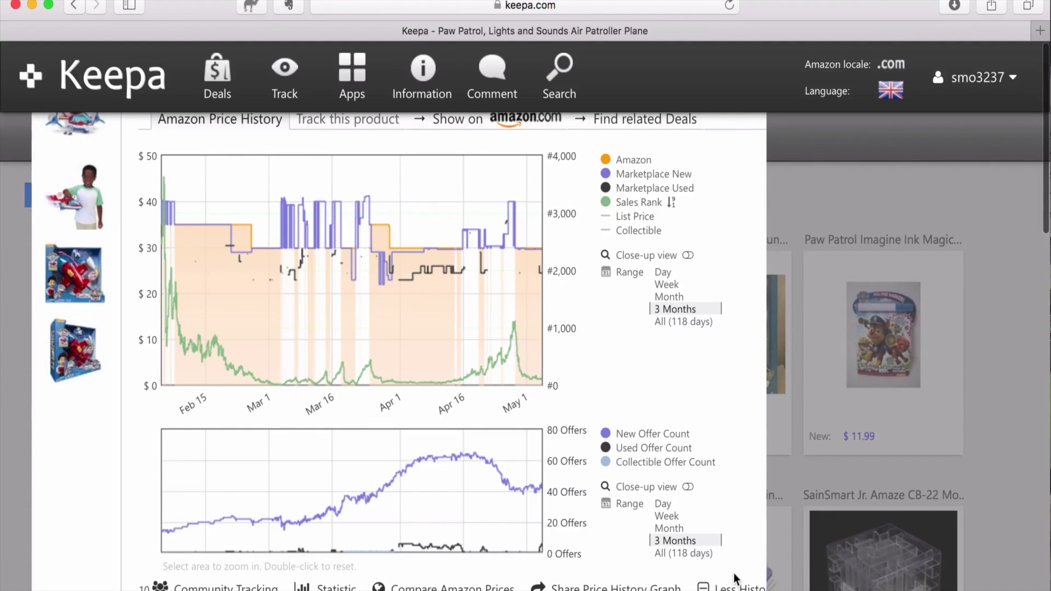
{"action": "scroll", "coordinate": [667, 466], "scroll_direction": "up", "scroll_amount": 3}
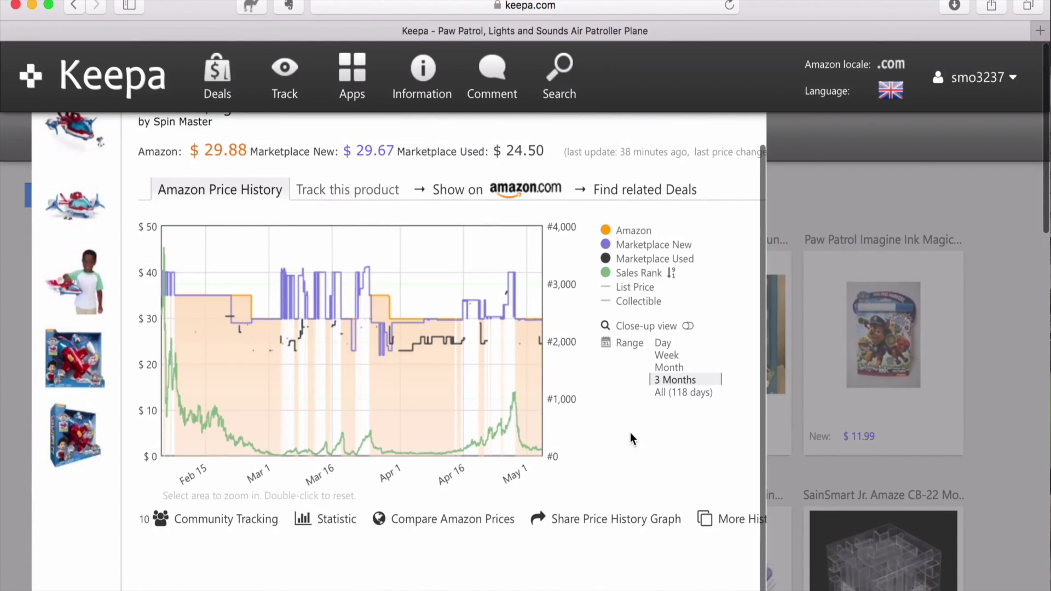
{"action": "scroll", "coordinate": [624, 437], "scroll_direction": "up", "scroll_amount": 2}
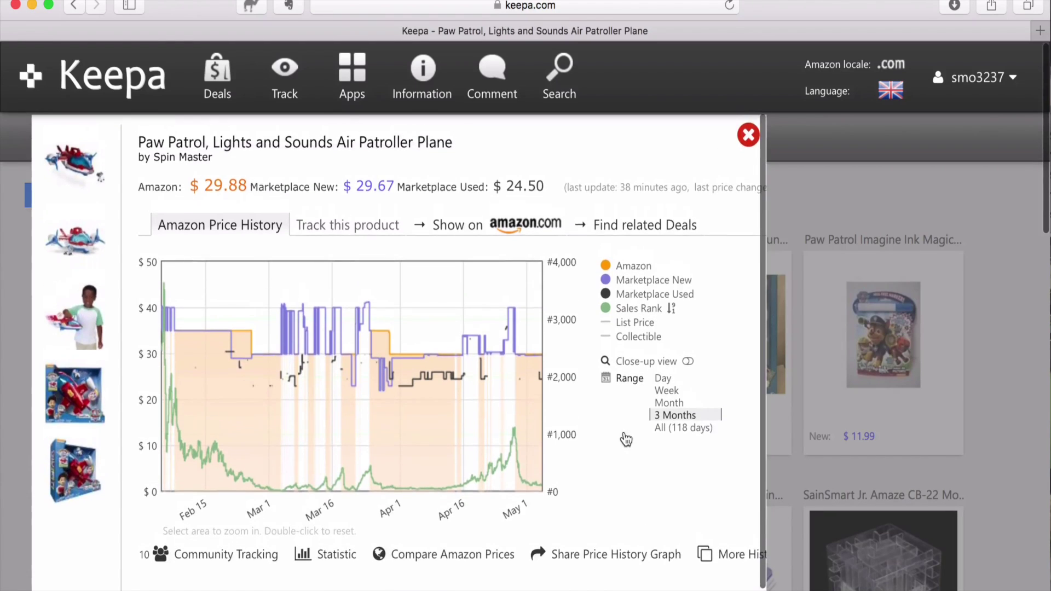